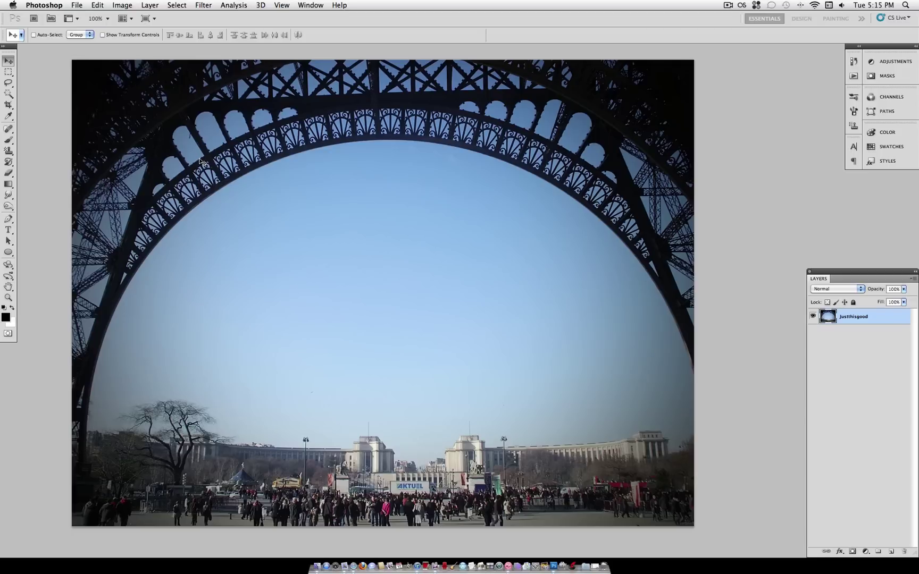
Create a Curves adjustment layer from Layer > New Adjustment Layer, keeping the default settings.
left_click(150, 5)
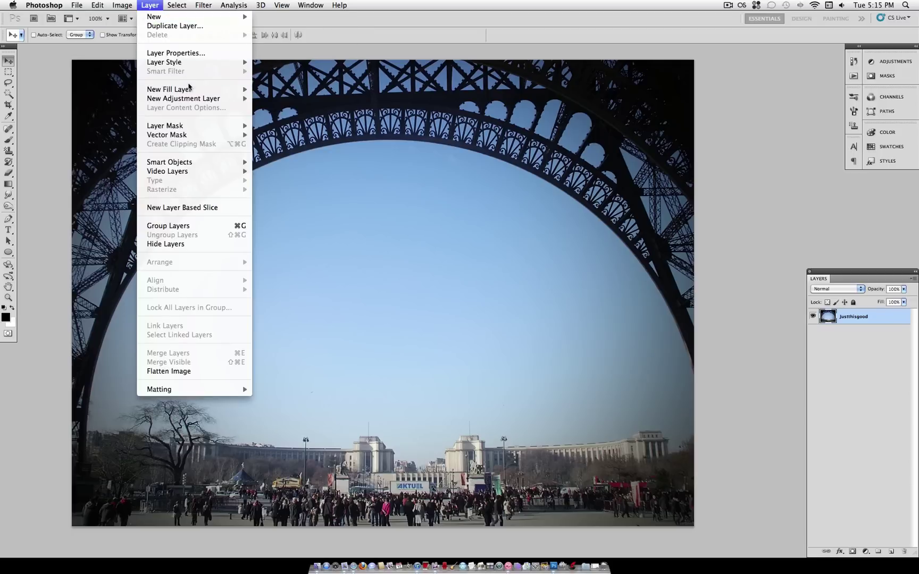
mouse_move(208, 98)
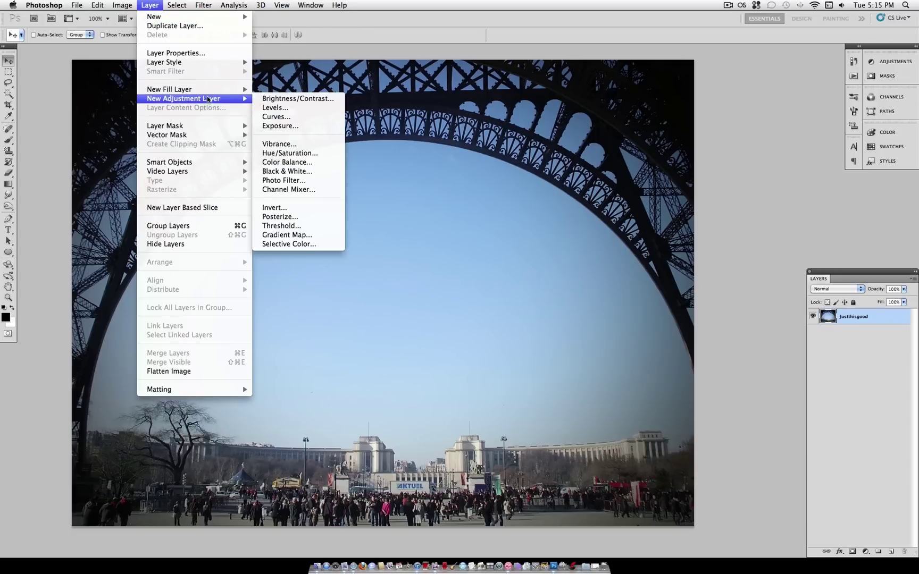
left_click(304, 117)
left_click(553, 250)
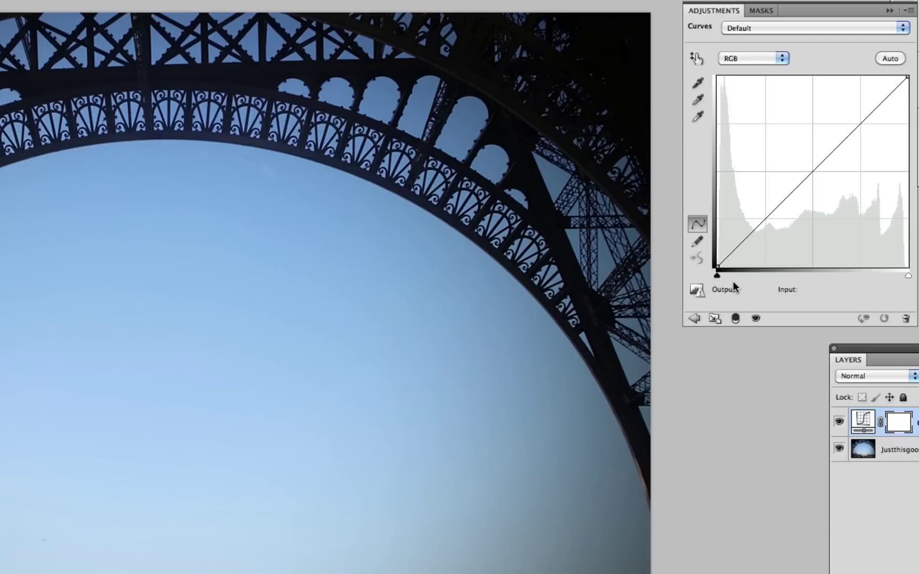
Make an S-shaped RGB curve: raise the black end, lower the white end, and add an upper point at 179/190.
left_click(717, 267)
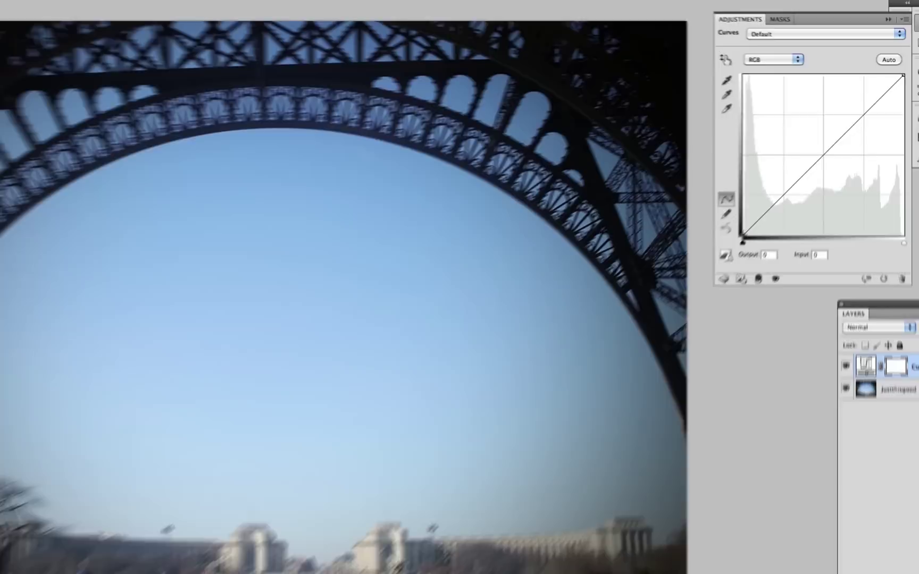
left_click_drag(743, 236, 743, 217)
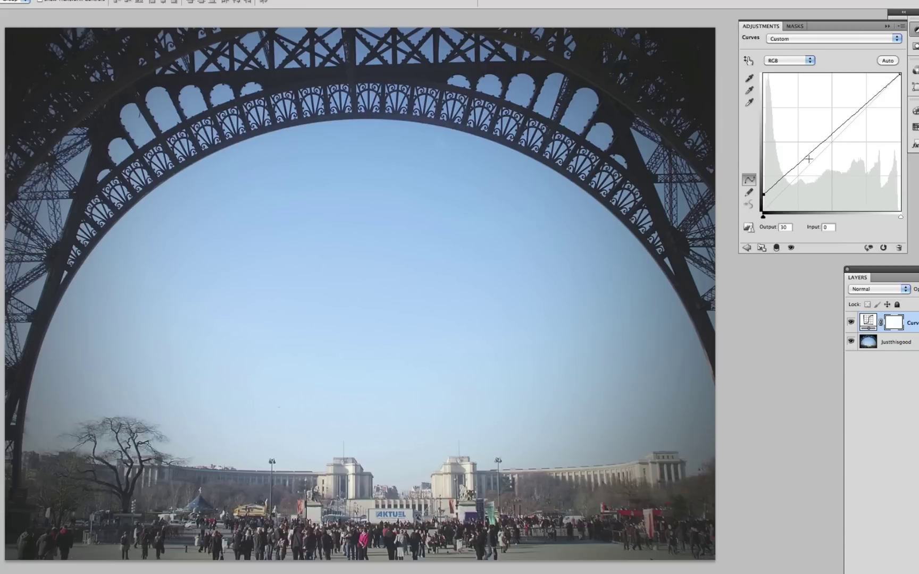
left_click(900, 74)
left_click_drag(903, 71, 909, 21)
left_click_drag(800, 161, 806, 175)
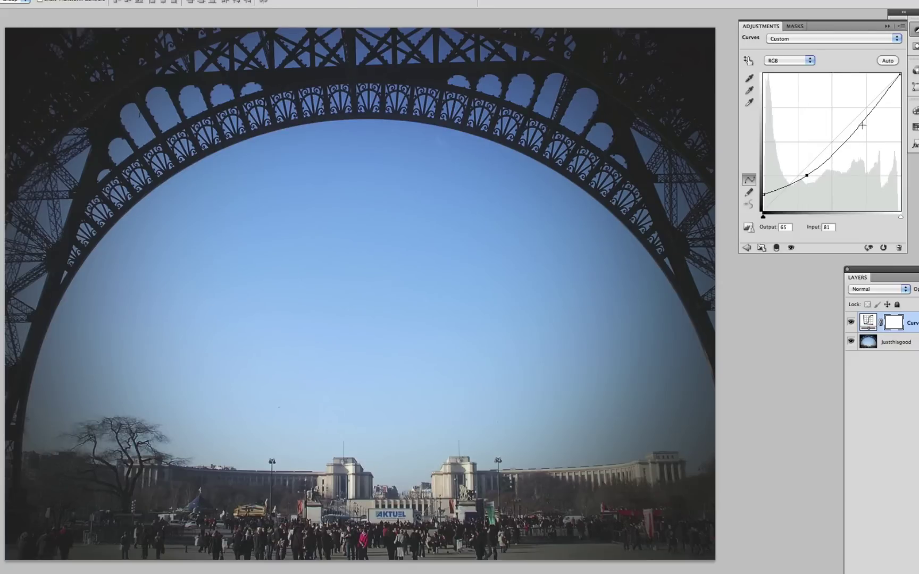
left_click_drag(866, 115, 859, 108)
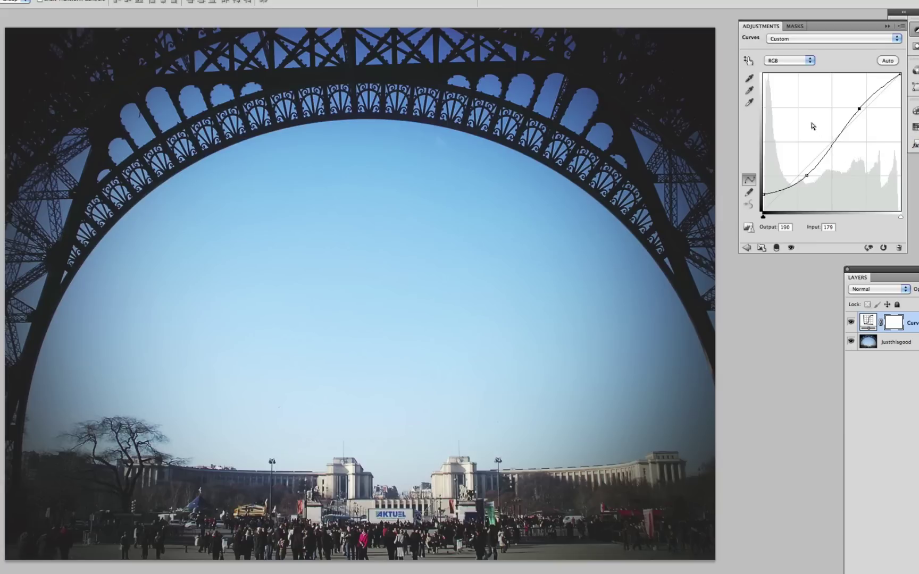
On the Blue channel, add two S-curve points and pull the white end down to about output 189.
left_click(796, 63)
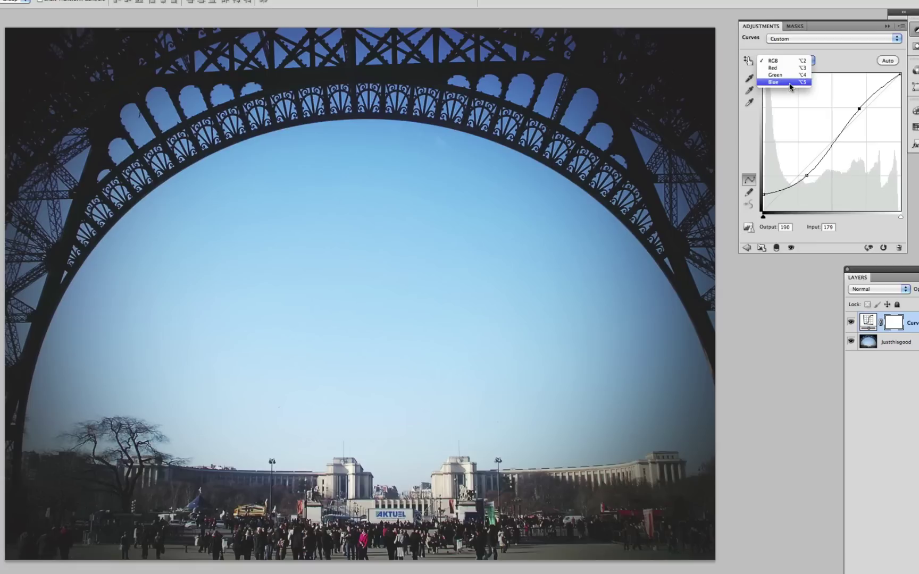
left_click(789, 83)
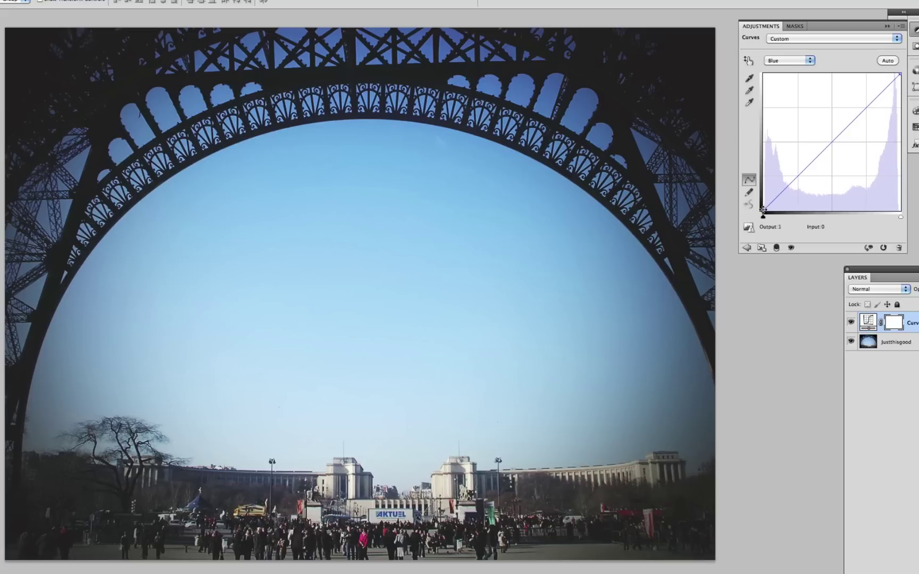
mouse_move(763, 209)
left_mouse_down()
mouse_move(763, 175)
mouse_move(763, 199)
left_mouse_up()
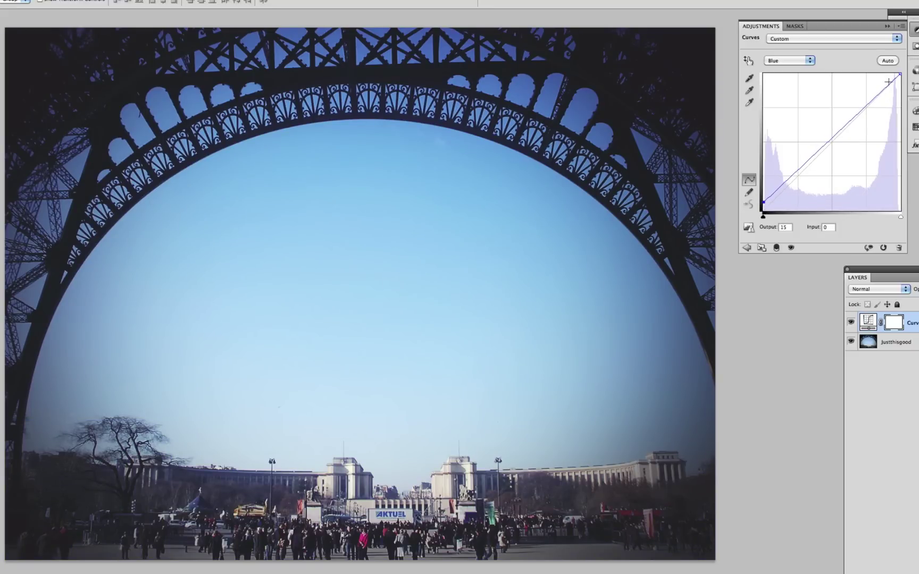
mouse_move(899, 73)
left_mouse_down()
mouse_move(902, 138)
mouse_move(900, 74)
left_mouse_up()
left_click_drag(763, 202, 763, 211)
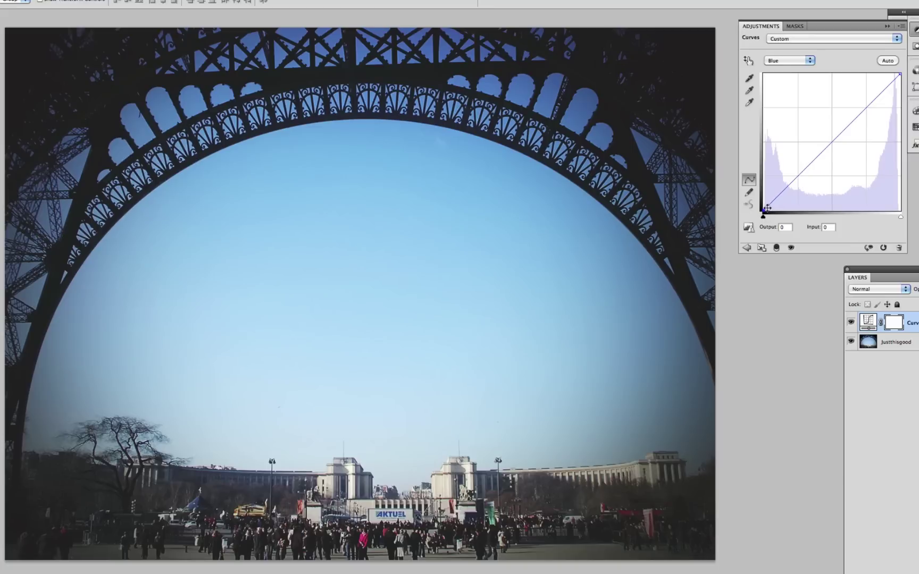
left_click_drag(812, 163, 813, 171)
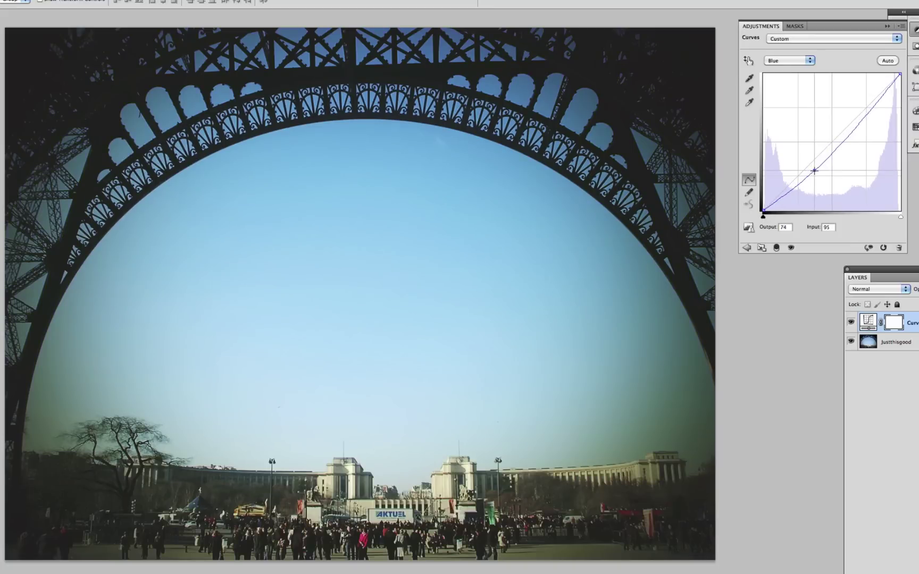
mouse_move(847, 134)
left_mouse_down()
mouse_move(836, 127)
mouse_move(853, 144)
mouse_move(847, 118)
left_mouse_up()
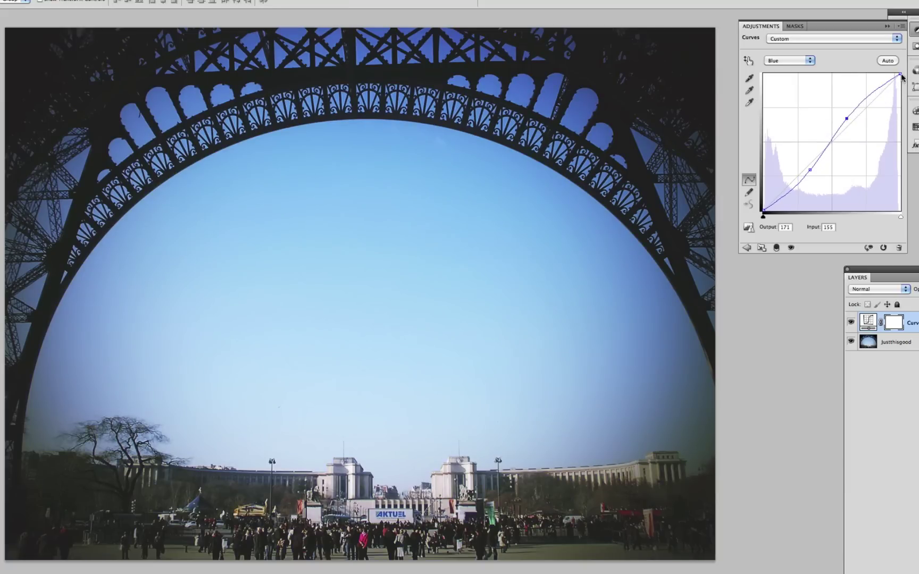
left_click_drag(900, 76, 898, 109)
Lift the Blue curve's black end and set its lower point to input 74, output 75.
left_click_drag(809, 169, 798, 170)
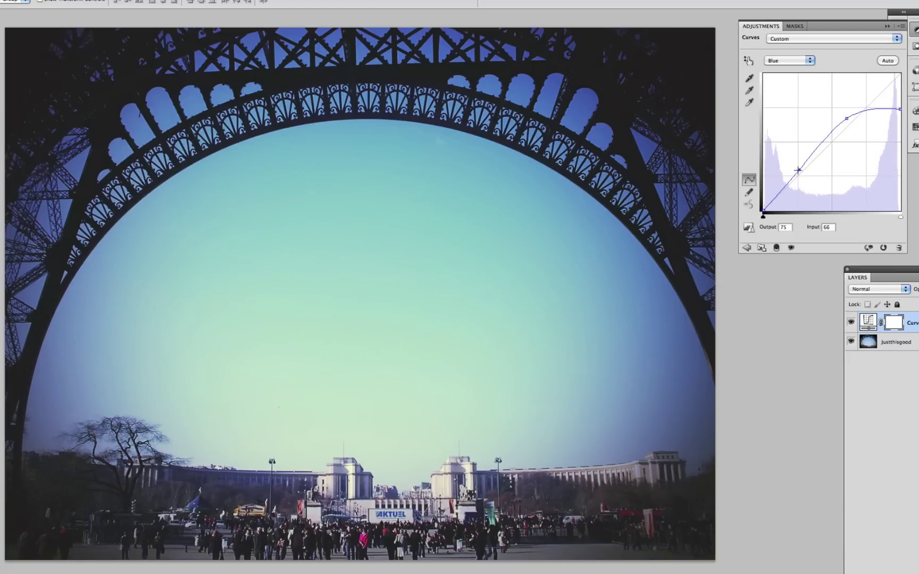
left_click_drag(764, 209, 780, 219)
left_click_drag(780, 218, 732, 218)
left_click_drag(847, 119, 899, 112)
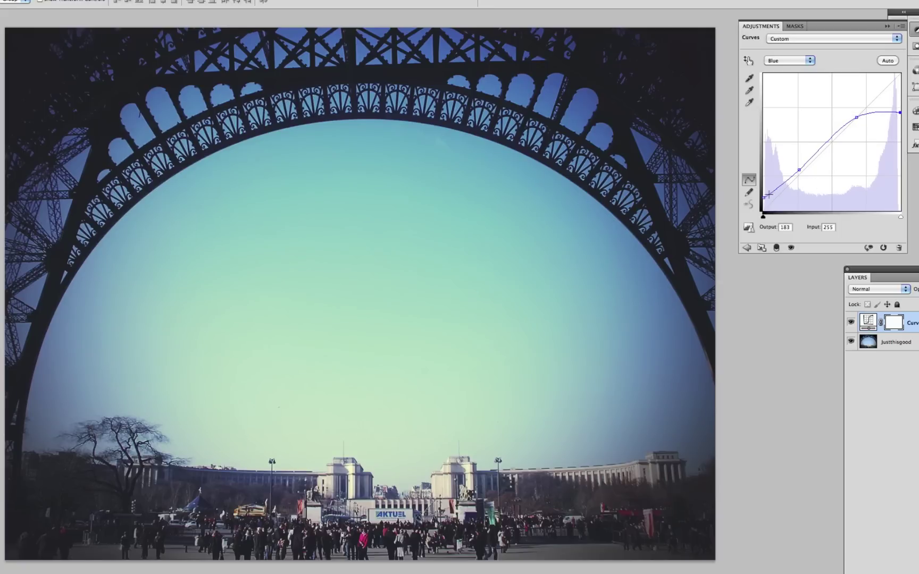
left_click_drag(764, 197, 803, 169)
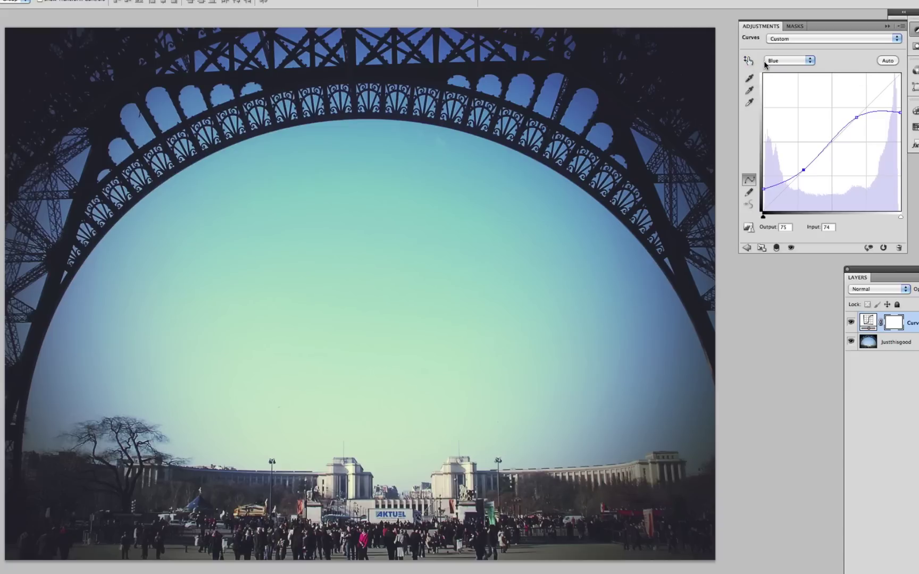
Use the on-image adjustment tool to add a Blue shadow point at input 10, output 41.
left_click(748, 61)
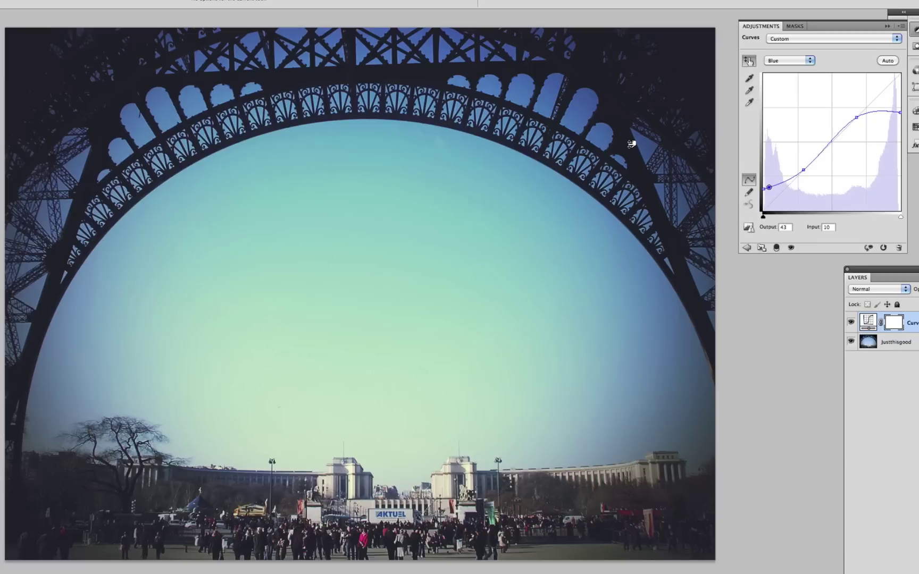
mouse_move(631, 144)
left_mouse_down()
mouse_move(631, 136)
mouse_move(628, 173)
mouse_move(623, 76)
mouse_move(621, 145)
left_mouse_up()
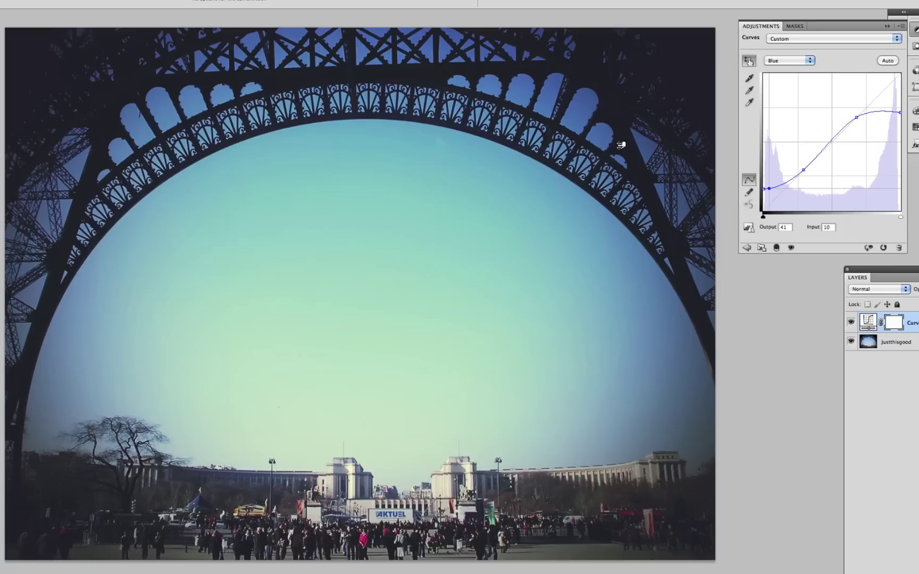
Switch the curve to the Green channel and raise its black point slightly.
left_click(809, 59)
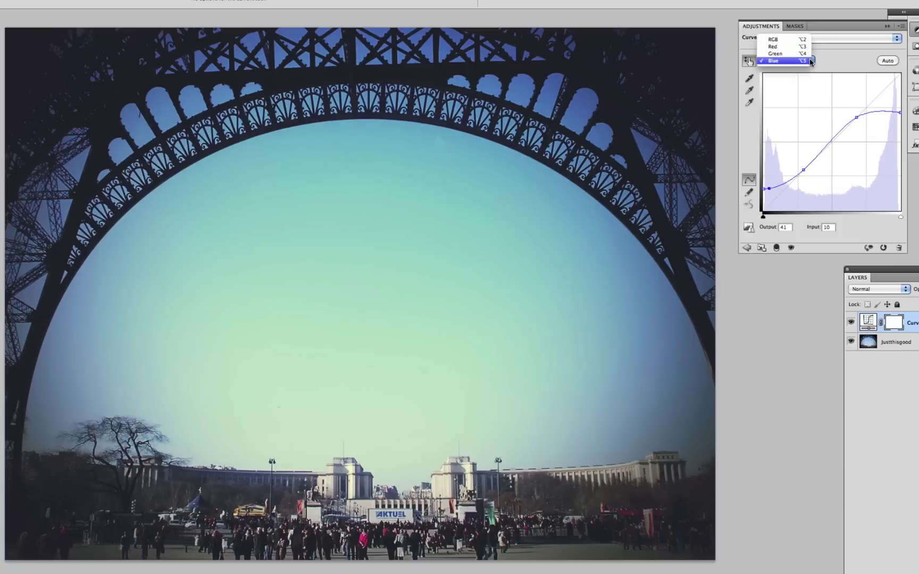
left_click(807, 53)
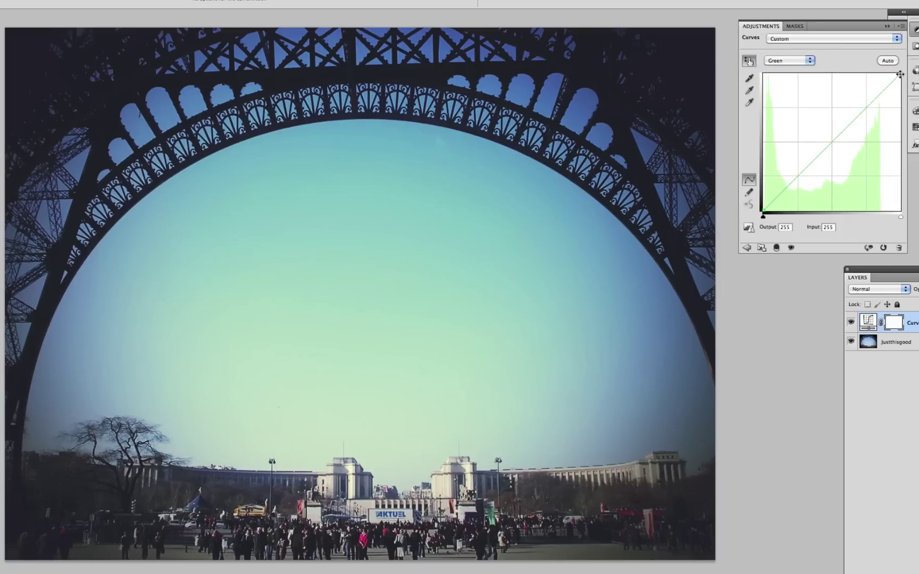
mouse_move(900, 75)
left_mouse_down()
mouse_move(878, 75)
mouse_move(900, 74)
left_mouse_up()
mouse_move(763, 211)
left_mouse_down()
mouse_move(762, 192)
mouse_move(767, 216)
left_mouse_up()
left_click_drag(900, 74, 893, 78)
Add two Green curve points, pulling the lower one down to input 76, output 67.
left_click_drag(811, 166, 810, 164)
left_click_drag(850, 127, 845, 128)
left_click_drag(811, 165, 805, 174)
On the Red channel, lift the black end slightly, move the white point left, add a point at 182/190.
left_click(809, 60)
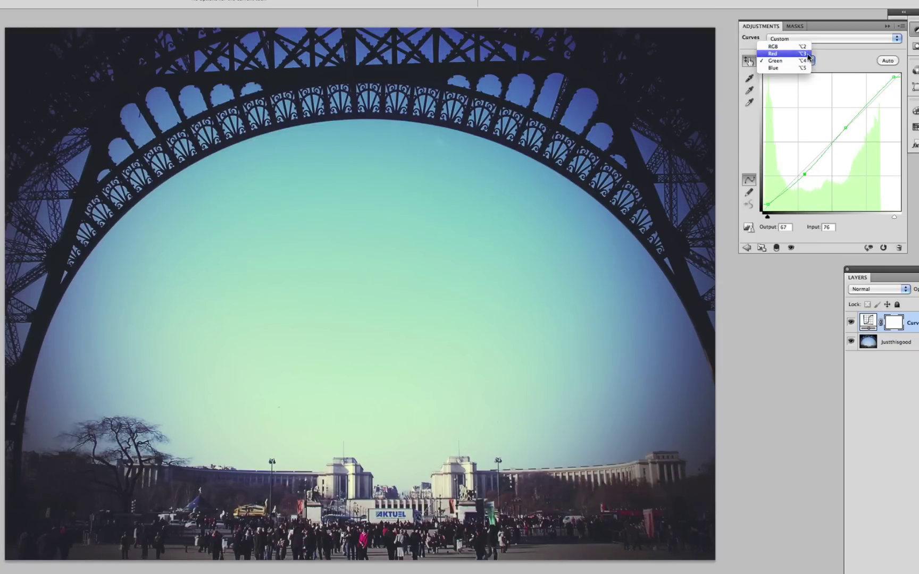
left_click(808, 54)
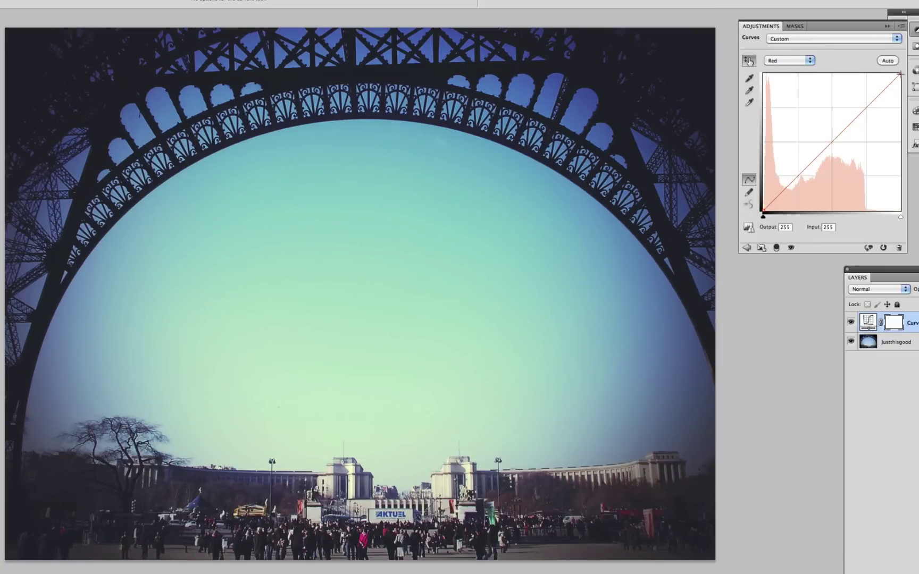
left_click(899, 73)
left_click_drag(765, 209, 785, 182)
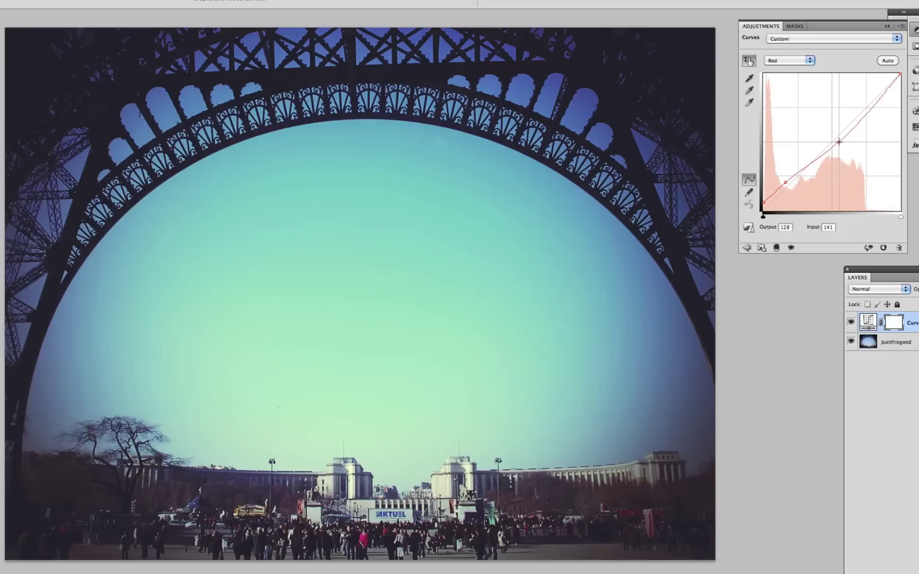
left_click_drag(838, 142, 836, 137)
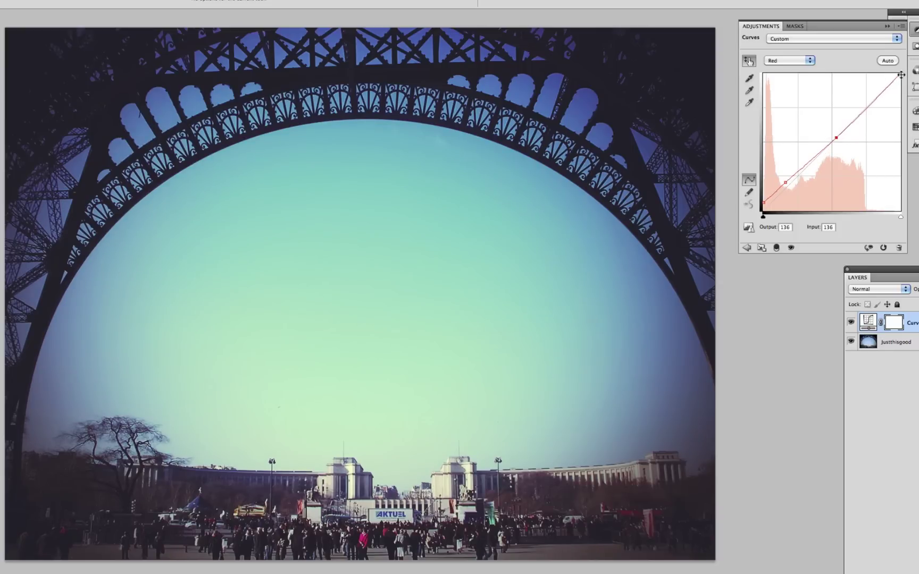
left_click_drag(900, 74, 884, 84)
left_click(860, 108)
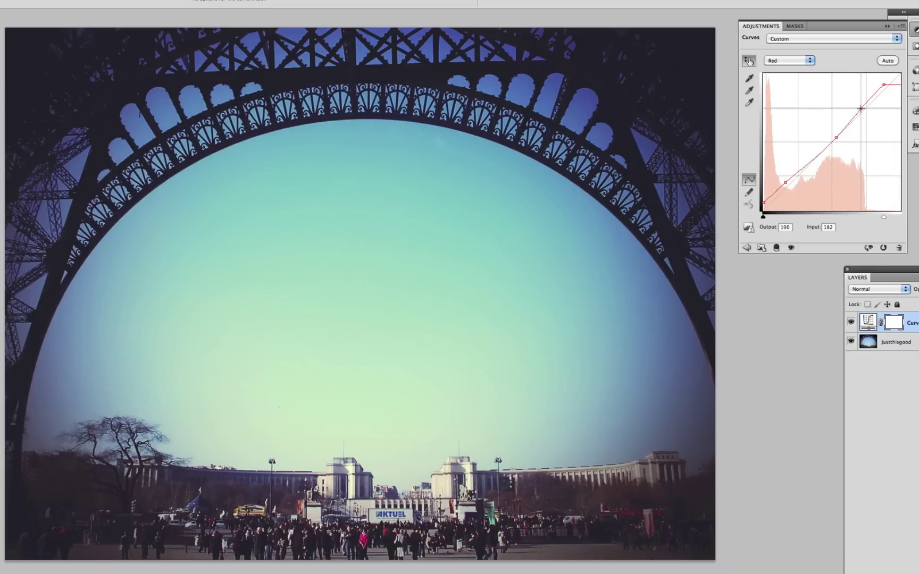
Back on RGB, set the black end to output 15 and the upper point to input 177, output 185.
left_click(800, 60)
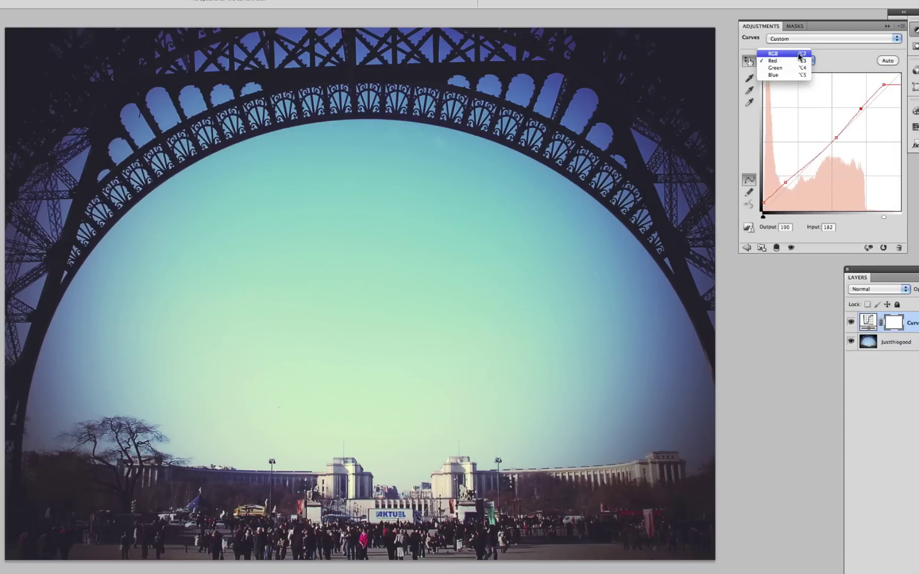
left_click(779, 52)
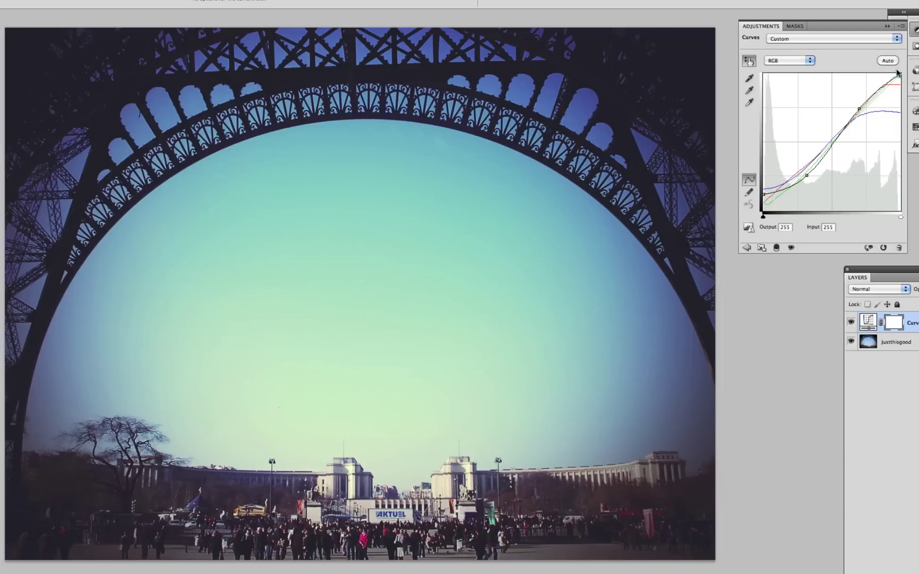
mouse_move(900, 73)
left_mouse_down()
mouse_move(900, 84)
mouse_move(900, 72)
left_mouse_up()
left_click_drag(763, 194, 763, 201)
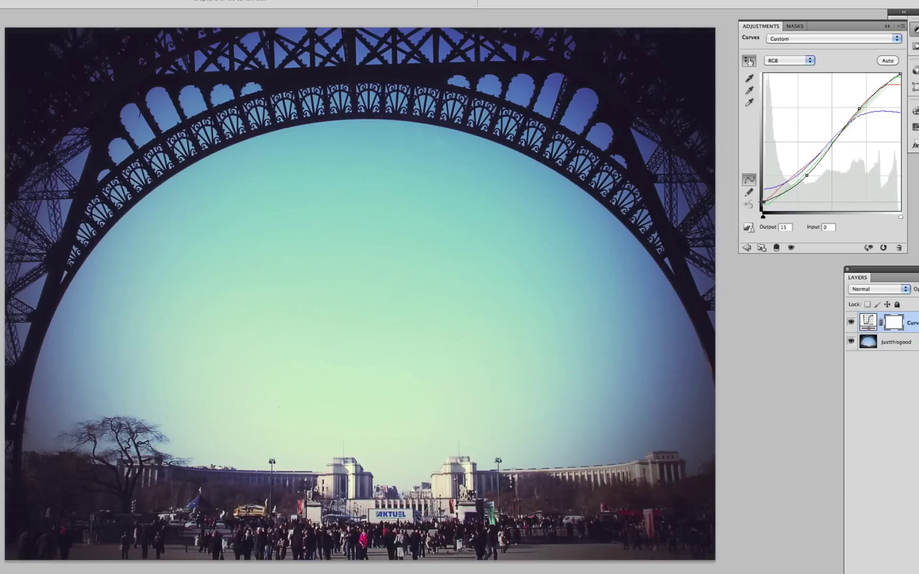
left_click_drag(859, 109, 859, 112)
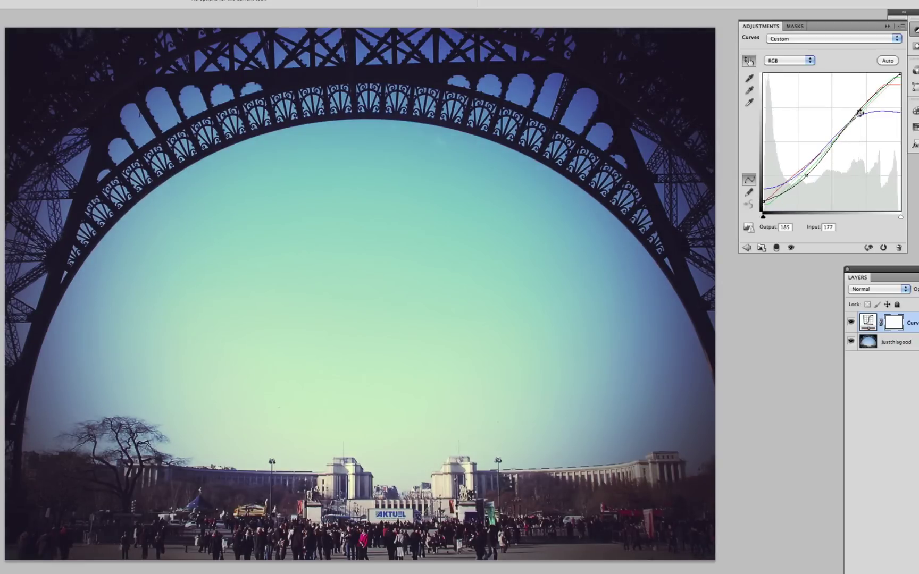
left_click(809, 61)
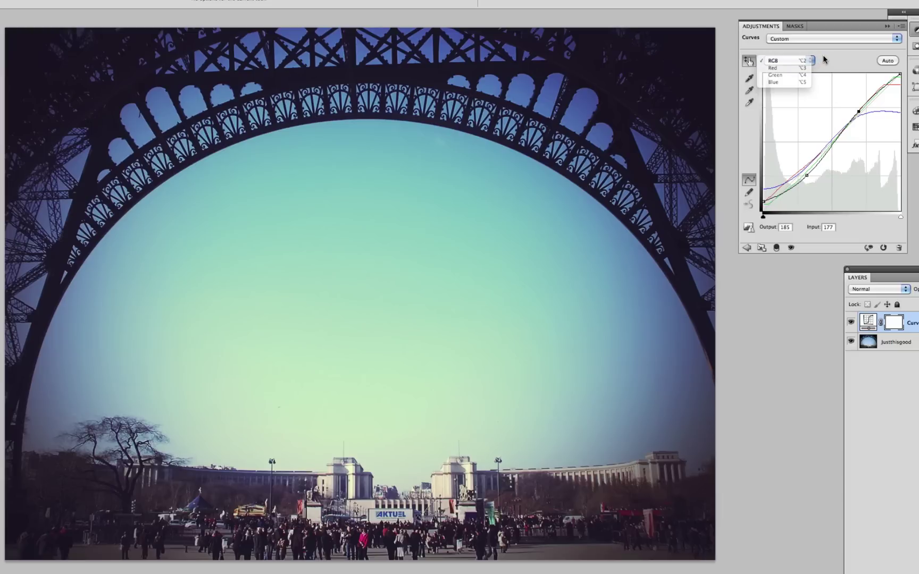
left_click(824, 58)
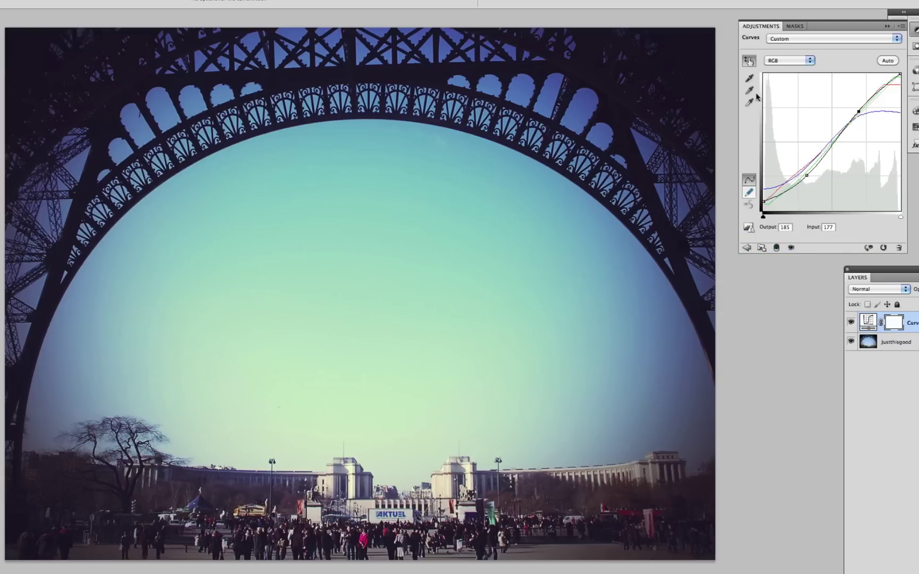
left_click(896, 39)
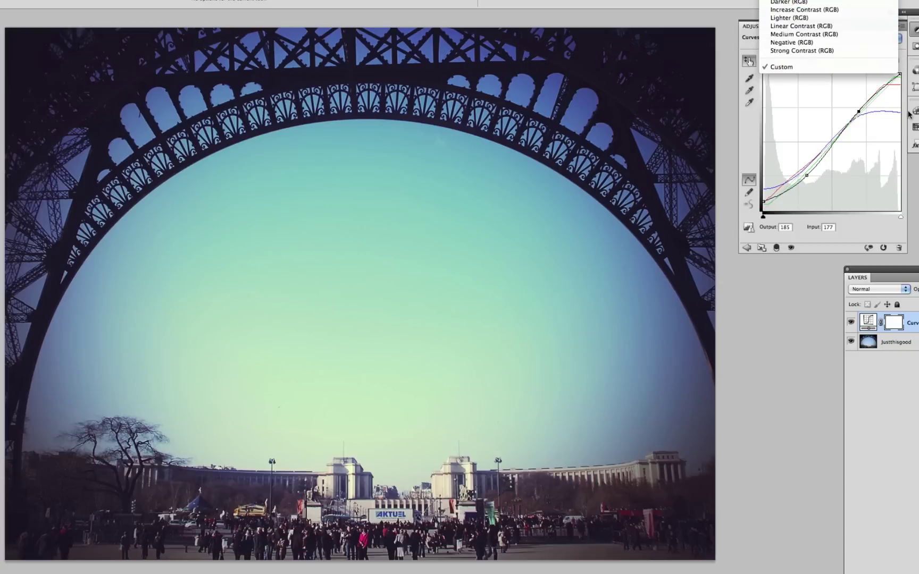
left_click(905, 60)
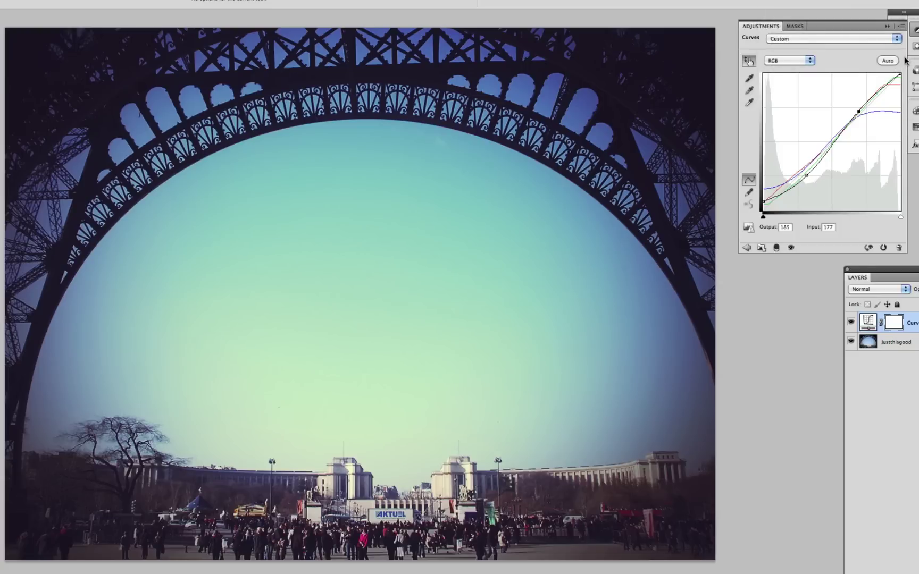
left_click(850, 323)
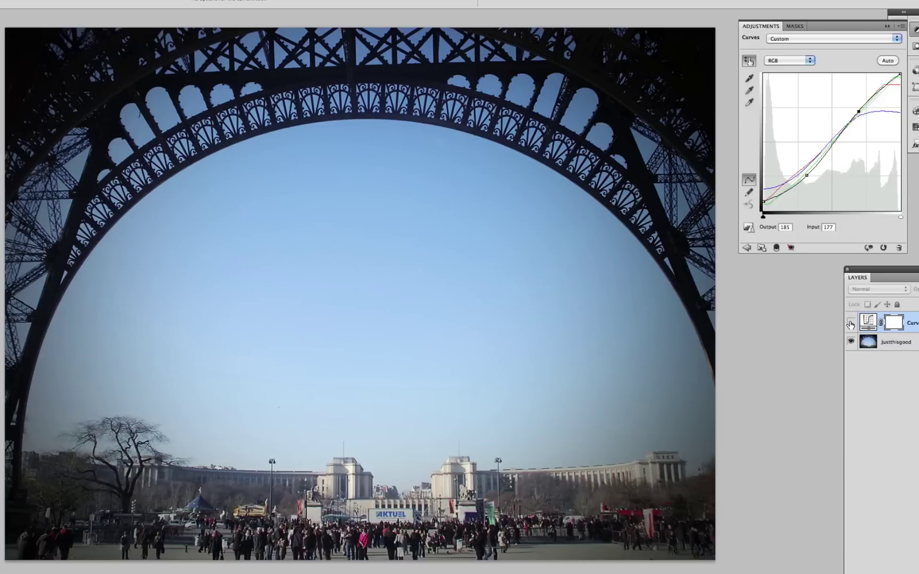
left_click(850, 323)
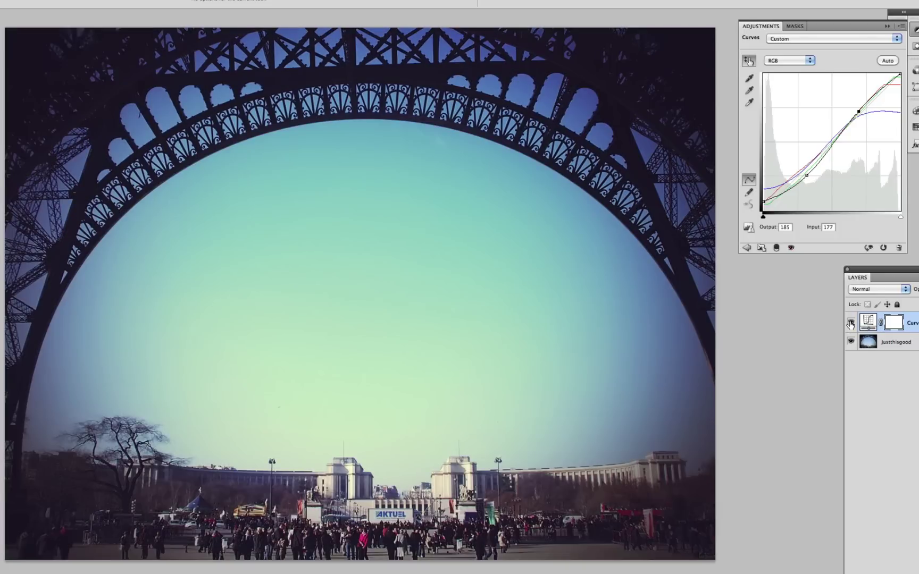